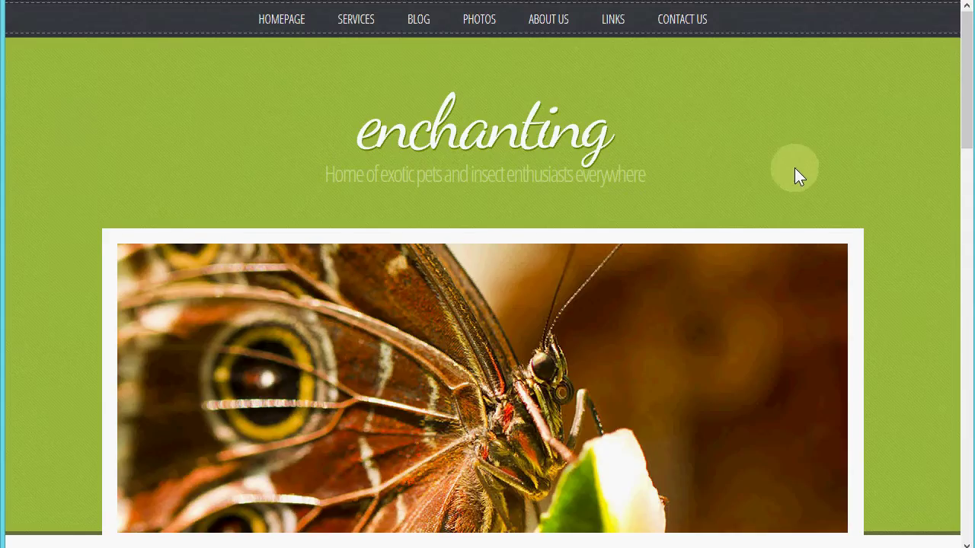
# - Scroll down to the products: eBook Demo Product at R20.00 and Enchanting Wildlife Demo Book at R40.00
pyautogui.moveTo(966, 70); pyautogui.dragTo(967, 215)
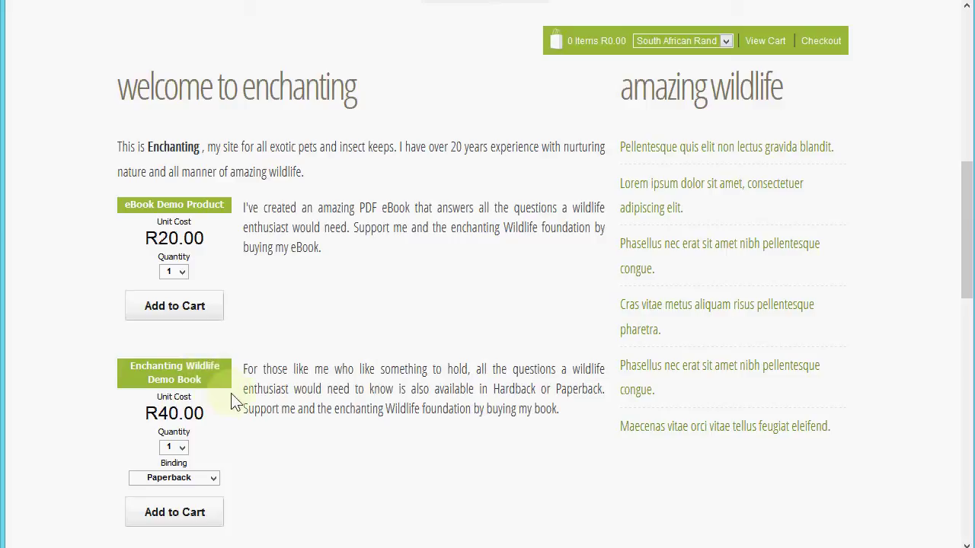
# - Keep Paperback binding and add the eBook Demo Product and Enchanting Wildlife Demo Book to the cart
pyautogui.click(214, 477)
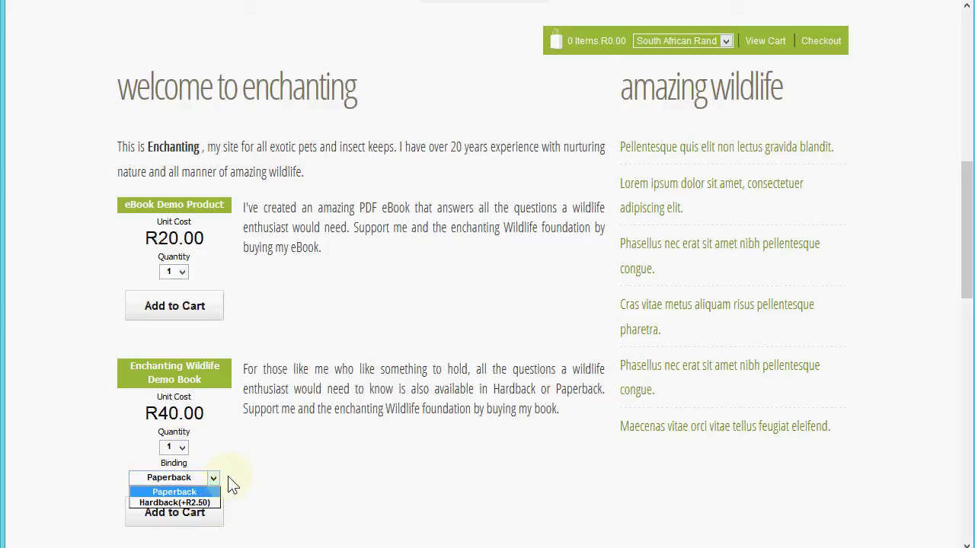
pyautogui.click(236, 480)
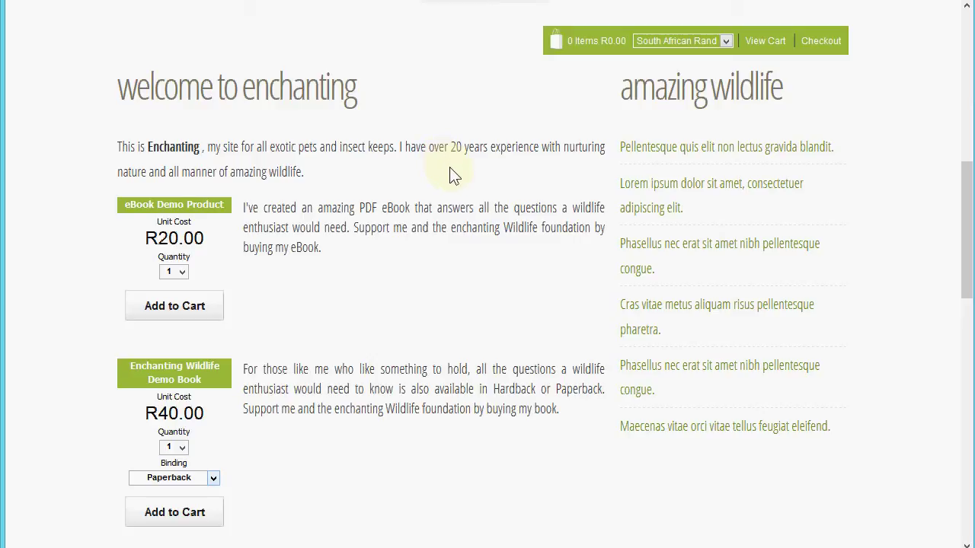
pyautogui.click(202, 309)
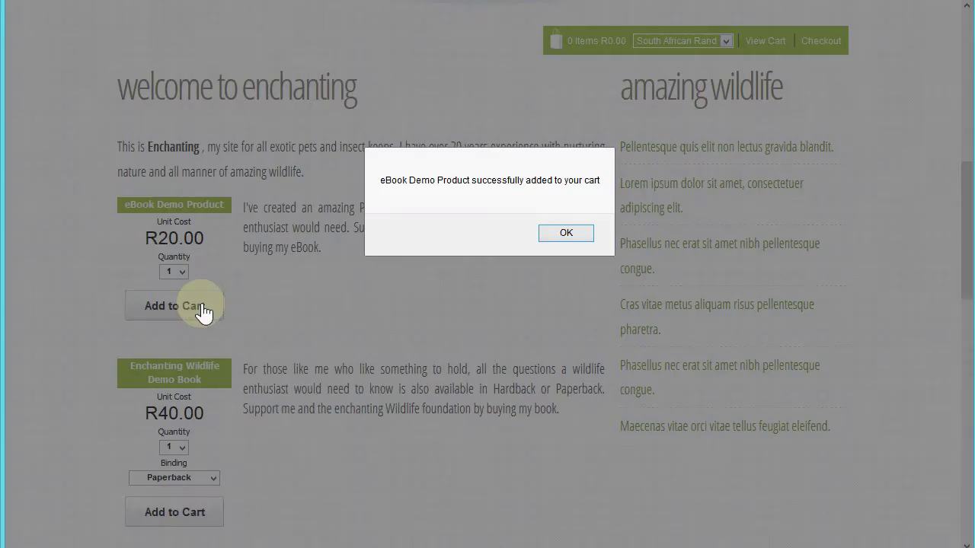
pyautogui.click(570, 232)
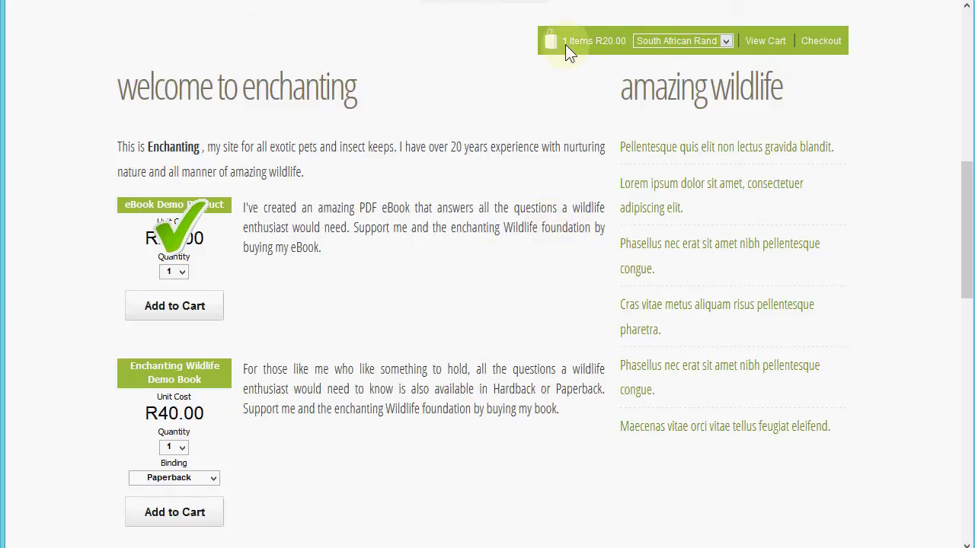
pyautogui.click(203, 516)
pyautogui.click(583, 237)
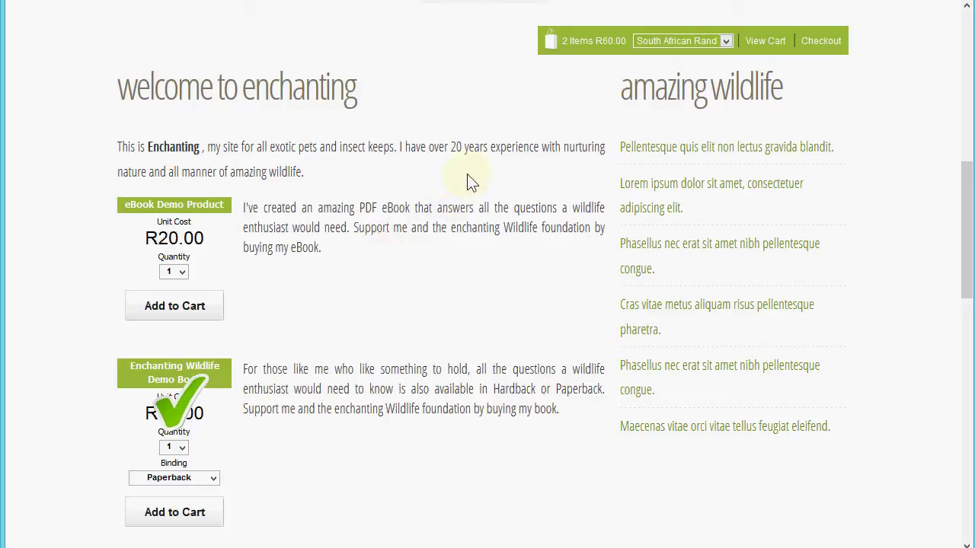
pyautogui.click(725, 42)
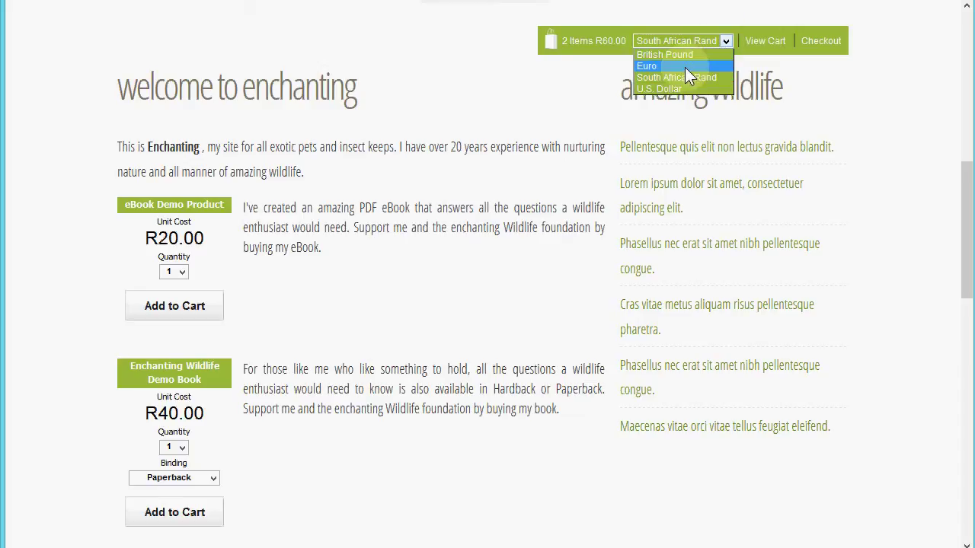
pyautogui.click(688, 89)
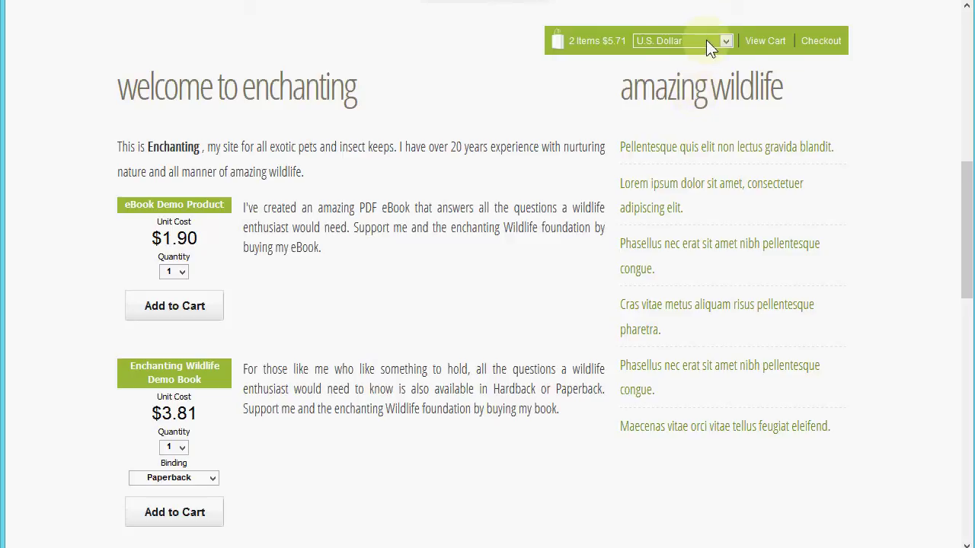
pyautogui.click(707, 42)
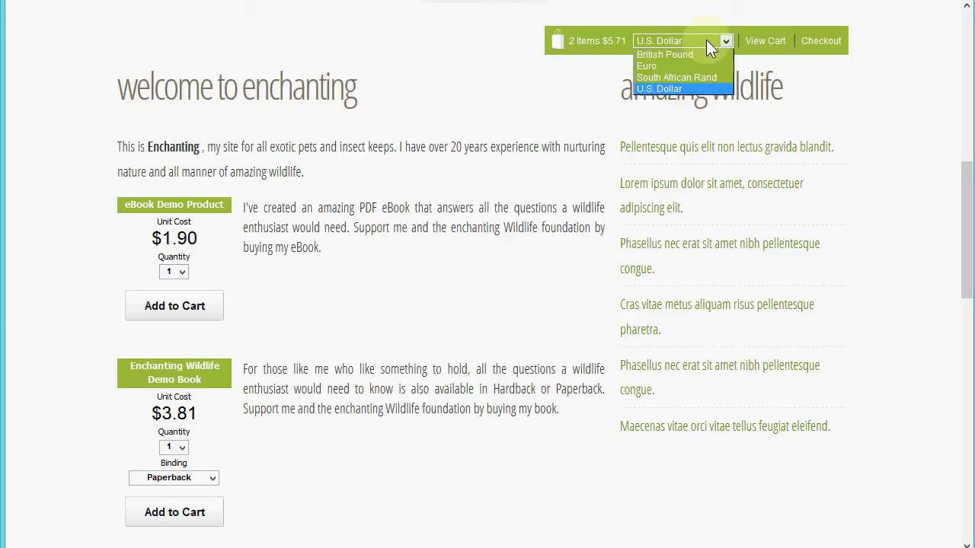
pyautogui.click(685, 76)
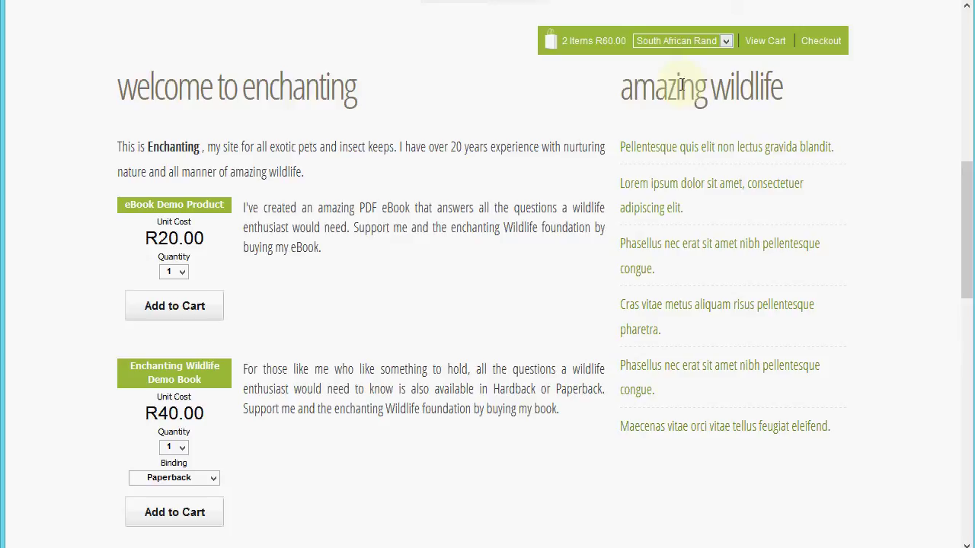
# - Review the cart, continue to delivery details and accept the suggested e-mail address
pyautogui.click(772, 43)
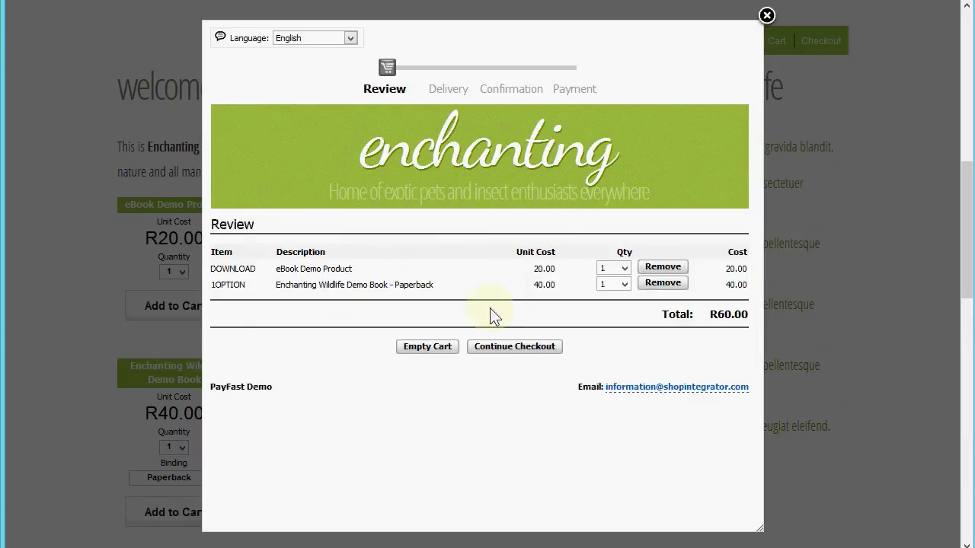
pyautogui.click(506, 349)
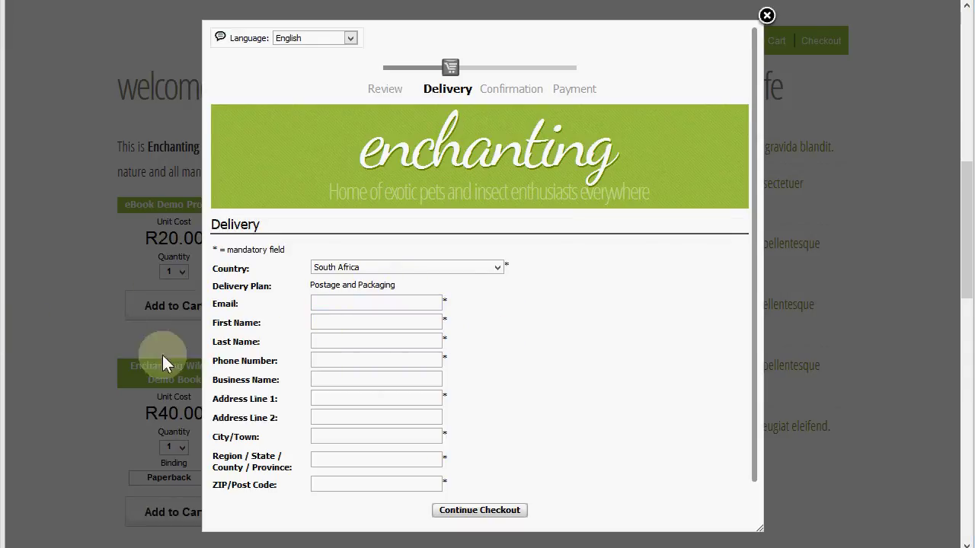
pyautogui.click(370, 302)
pyautogui.click(358, 319)
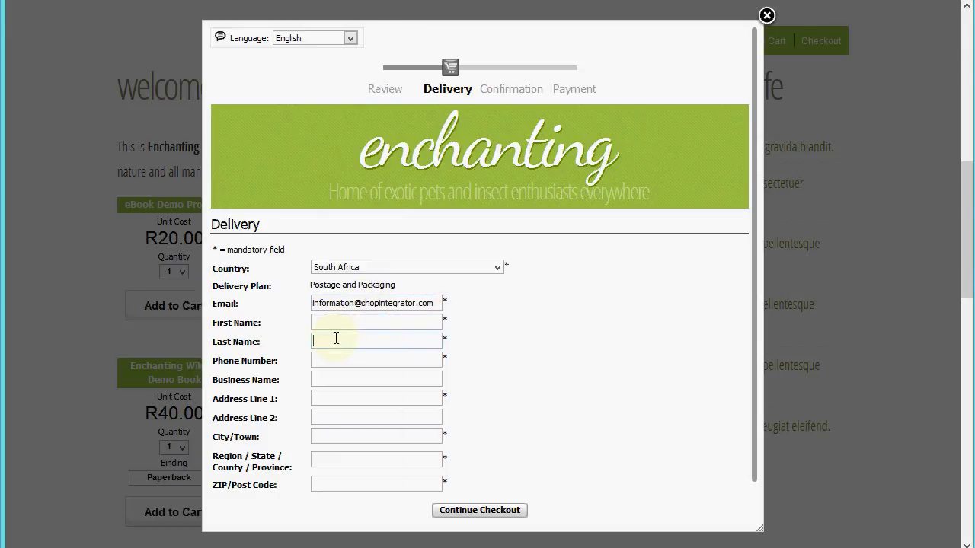
pyautogui.moveTo(396, 286); pyautogui.dragTo(313, 285)
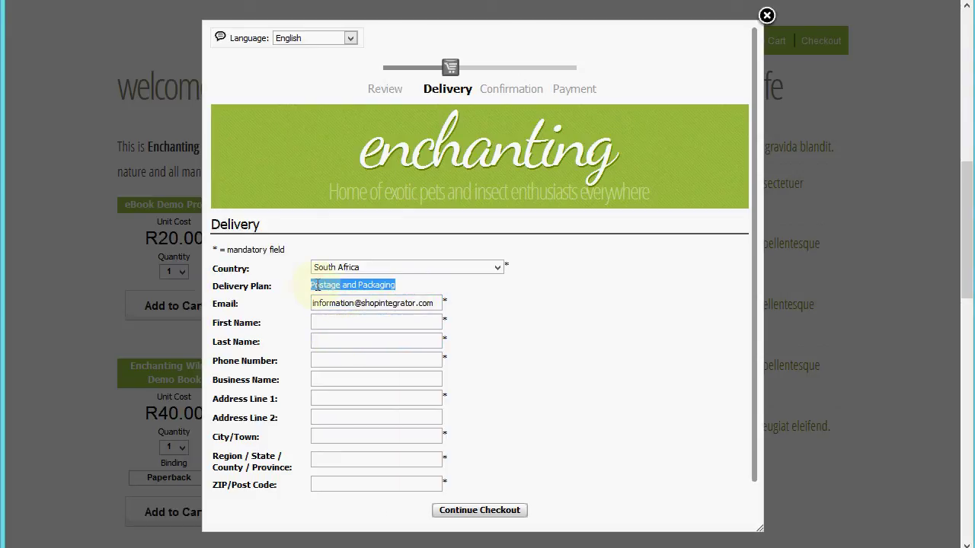
pyautogui.click(326, 290)
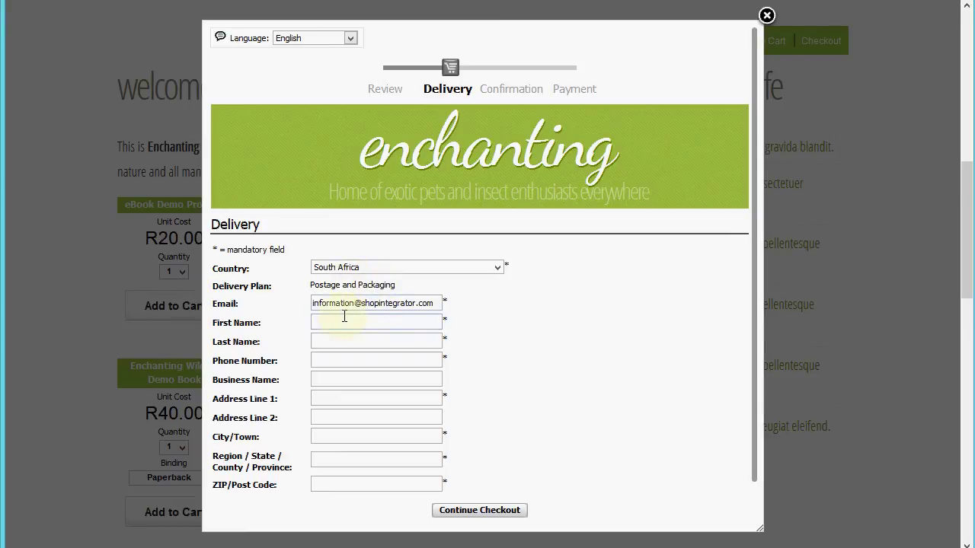
# - Enter the customer's first and last name and pick the saved phone number
pyautogui.click(345, 315)
pyautogui.write('Dave')
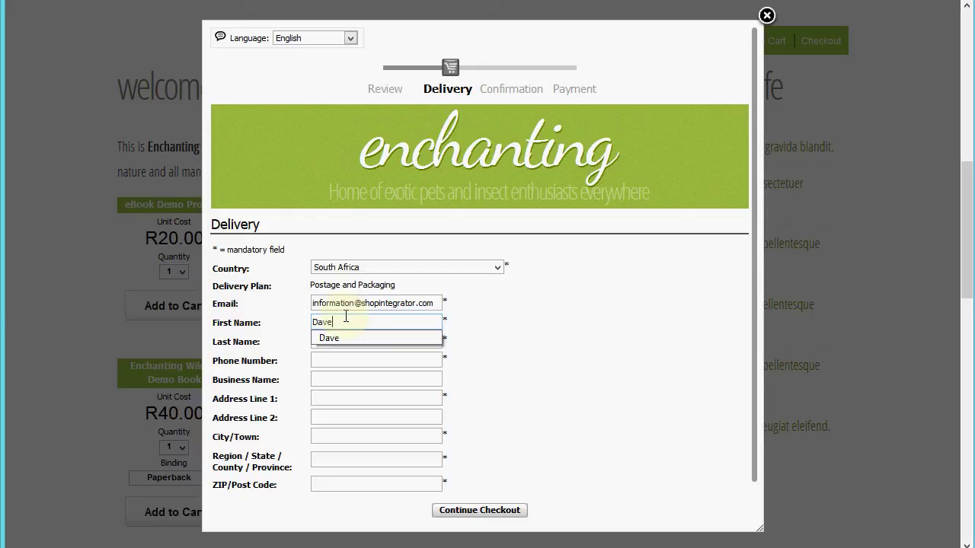
pyautogui.press('Tab')
pyautogui.write('Jo')
pyautogui.press('Tab')
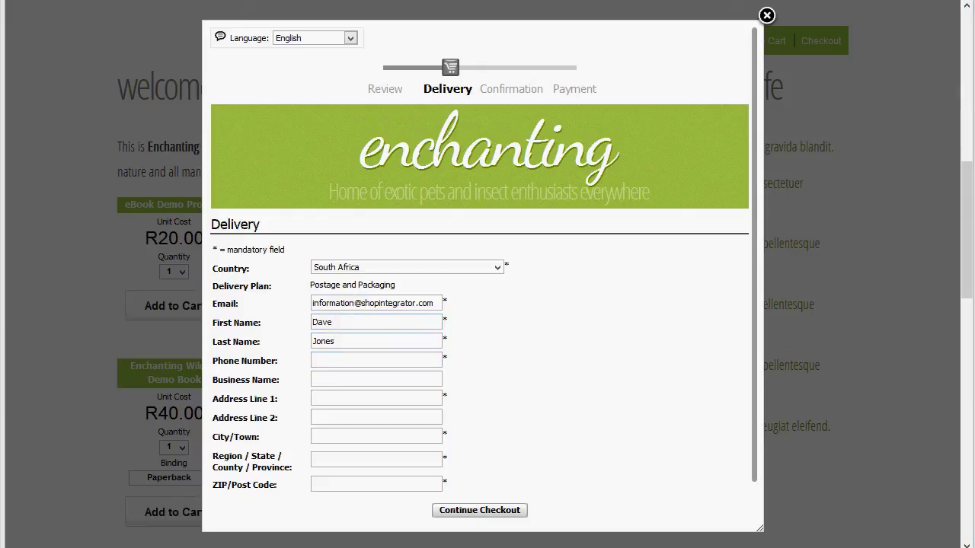
pyautogui.press('Down')
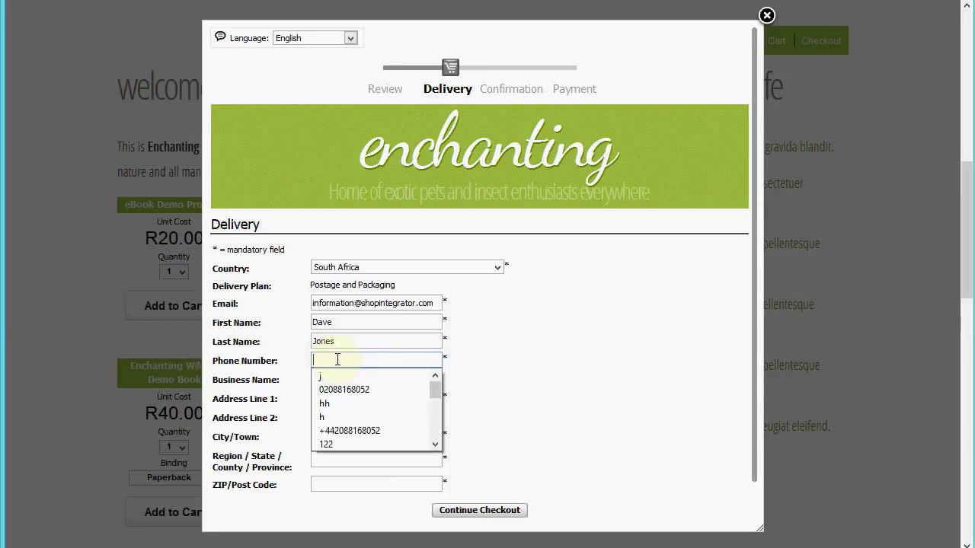
pyautogui.write('+')
pyautogui.press('Down')
pyautogui.press('Return')
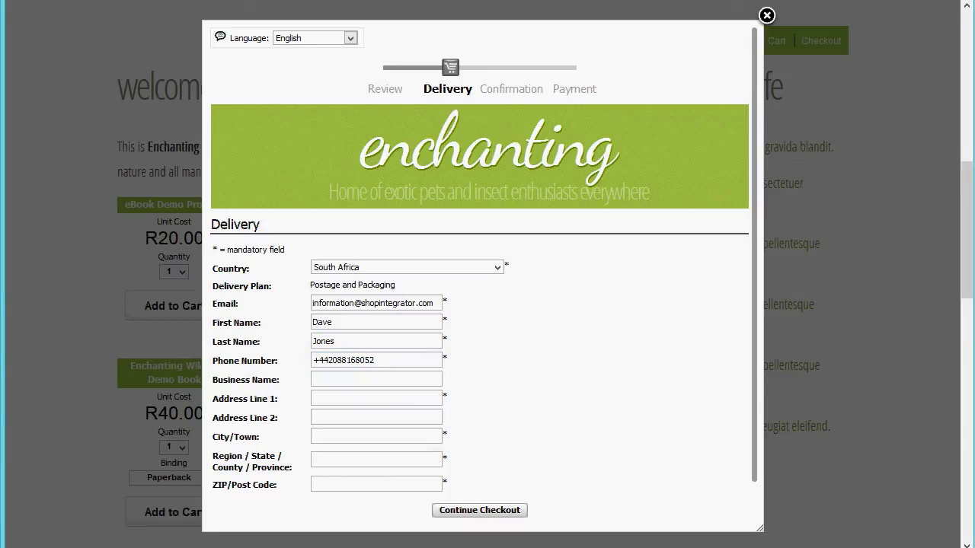
# - Fill in the address line, city, region and postal code fields
pyautogui.click(338, 399)
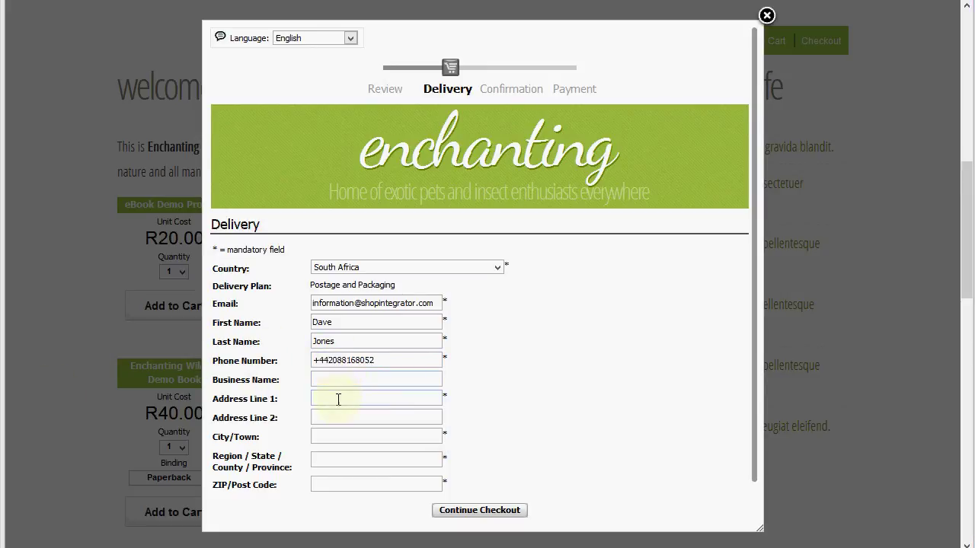
pyautogui.write('My Address')
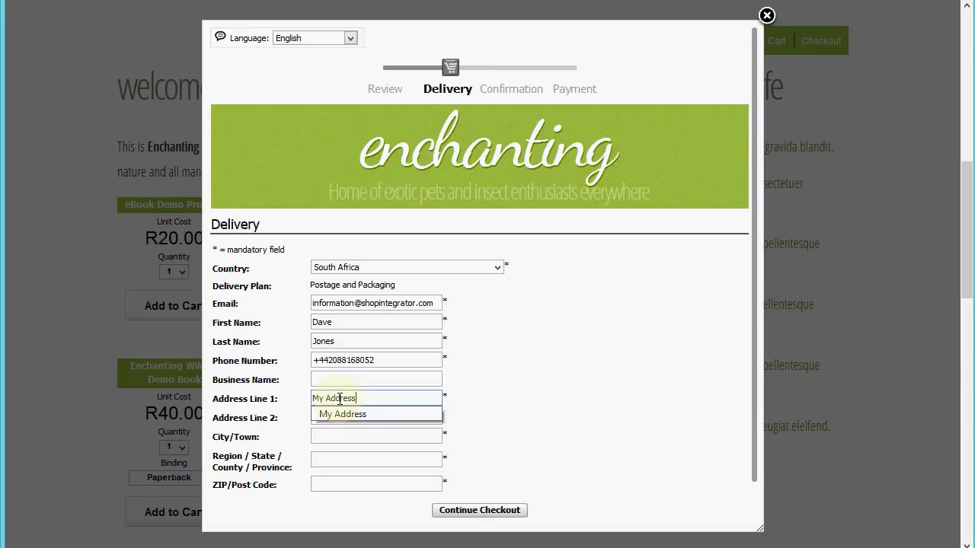
pyautogui.press('Tab')
pyautogui.write('Durban')
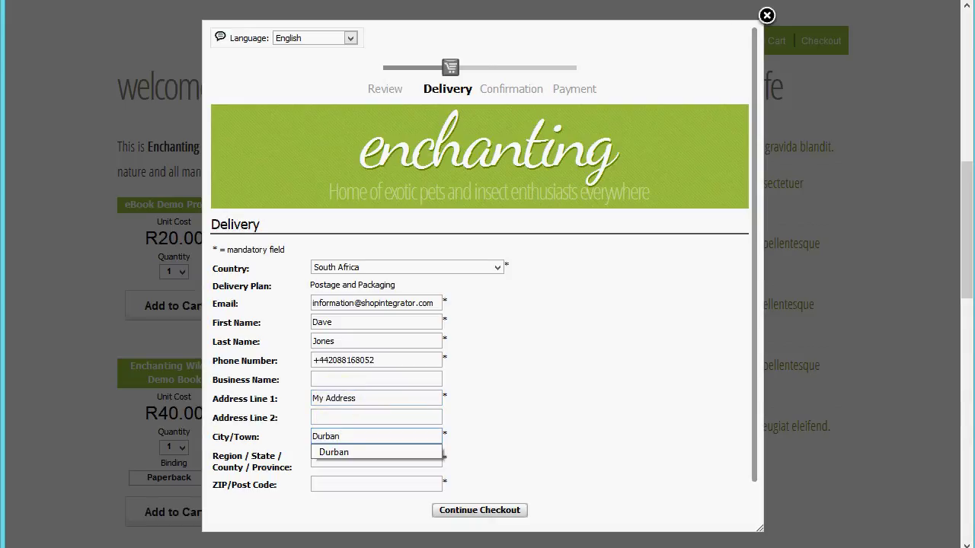
pyautogui.click(365, 460)
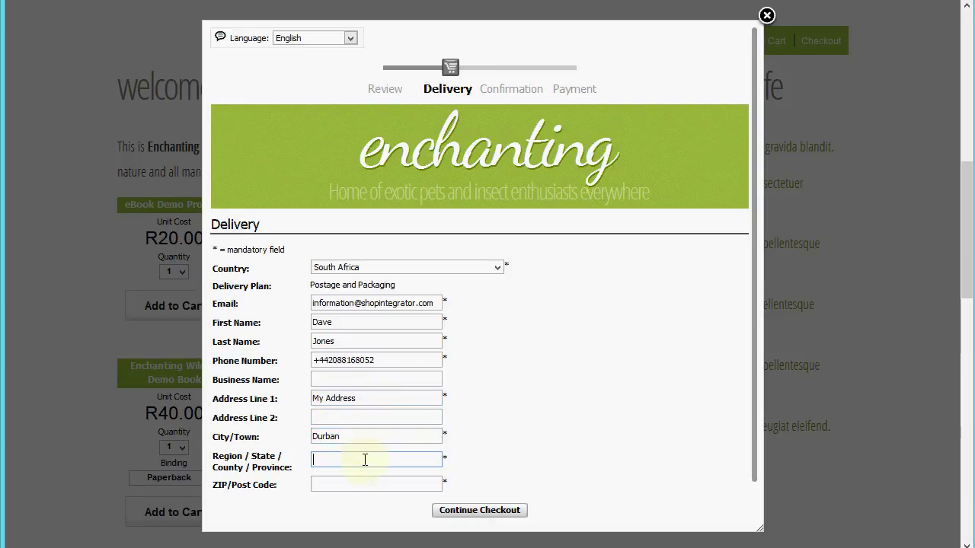
pyautogui.write('KwaZulu-Natal')
pyautogui.click(319, 485)
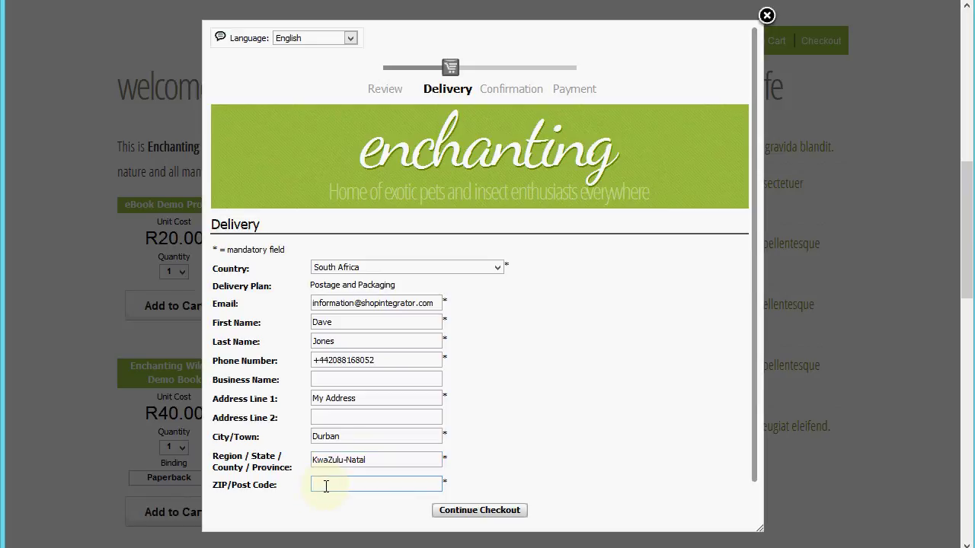
pyautogui.write('4100')
pyautogui.click(674, 354)
pyautogui.scroll(-1, 675, 354)
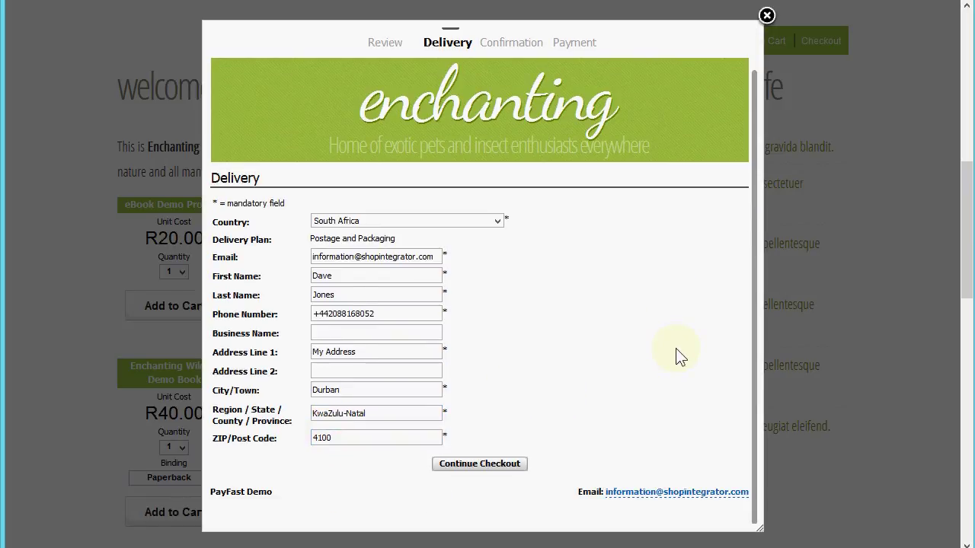
# - Review the R75.00 order with R15.00 shipping, accept the terms, apply the voucher and pay securely
pyautogui.click(479, 466)
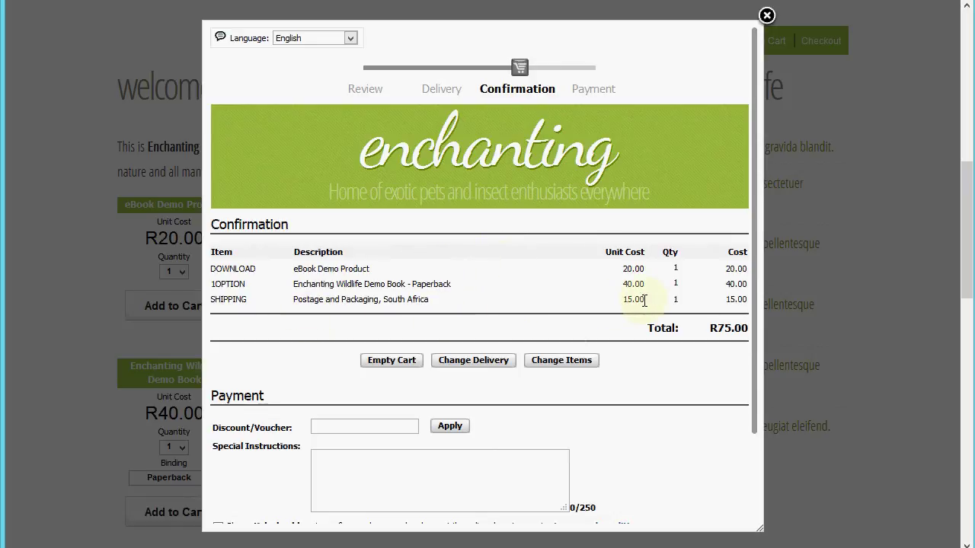
pyautogui.moveTo(644, 300); pyautogui.dragTo(606, 306)
pyautogui.click(605, 312)
pyautogui.scroll(-3, 593, 290)
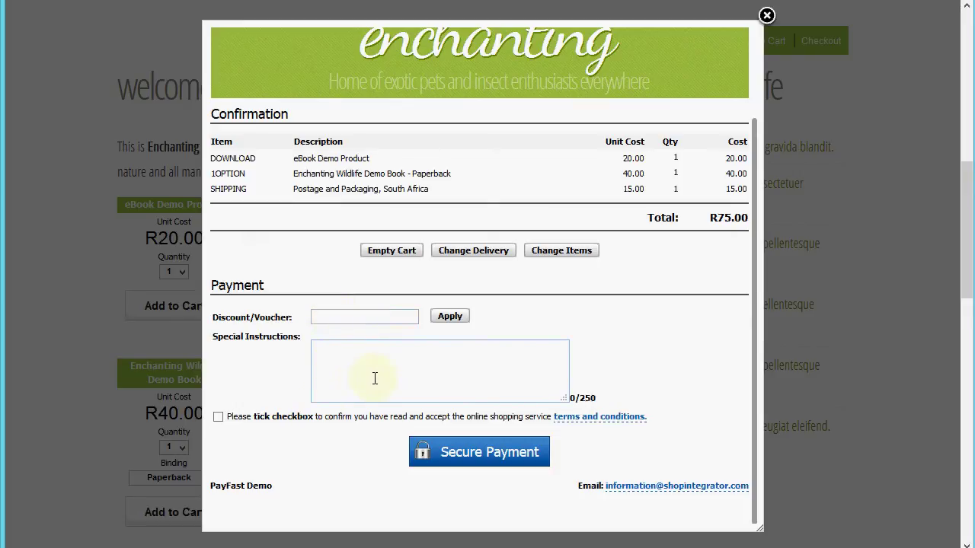
pyautogui.click(220, 418)
pyautogui.click(449, 317)
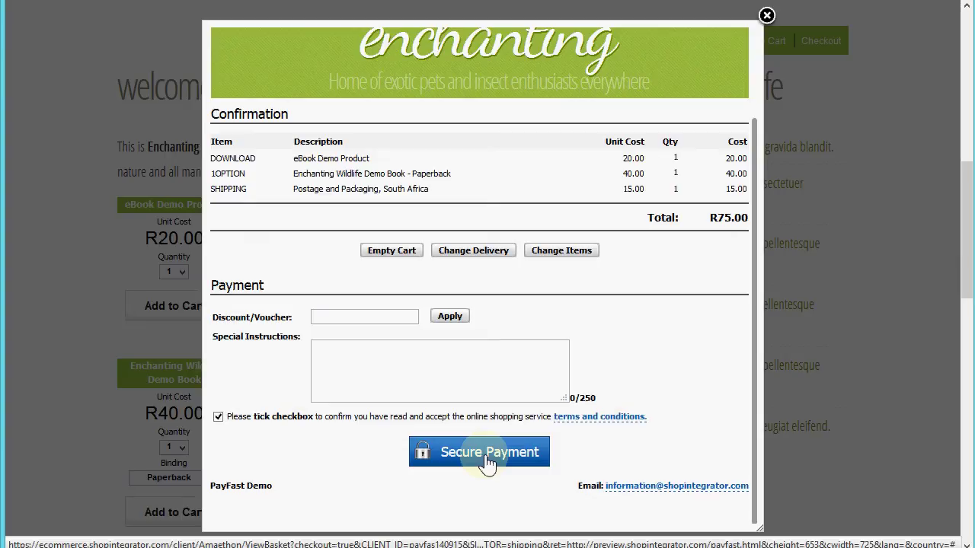
pyautogui.click(487, 463)
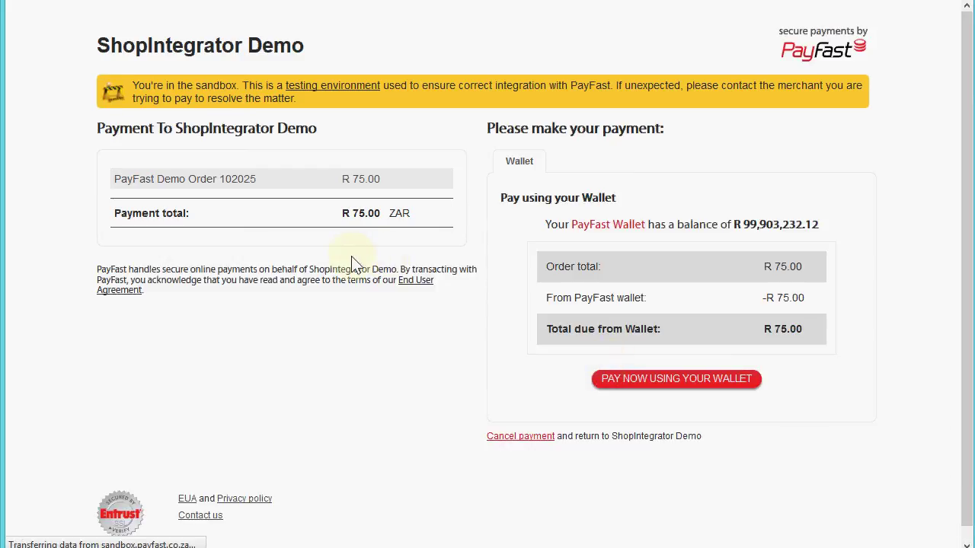
# - Pay the R75.00 order from the PayFast sandbox wallet
pyautogui.moveTo(242, 87); pyautogui.dragTo(130, 84)
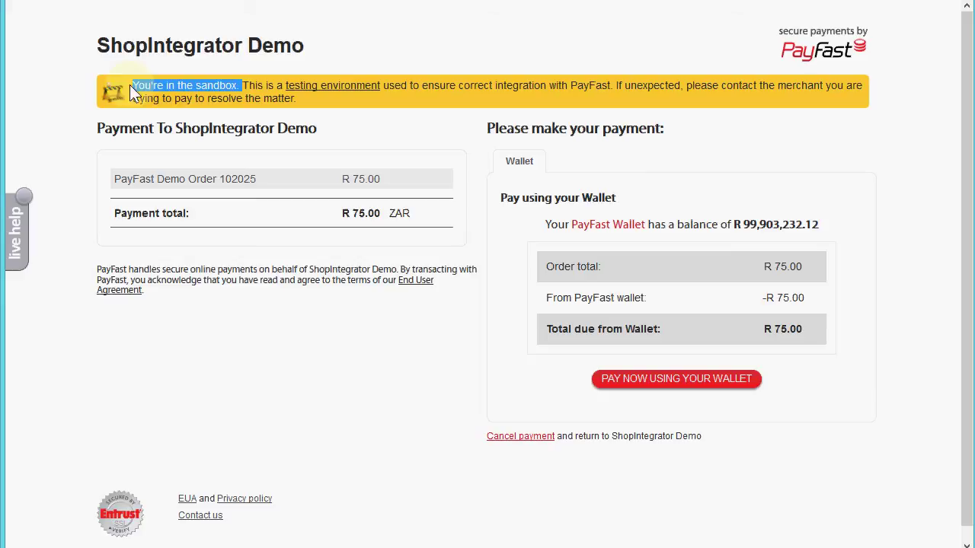
pyautogui.click(200, 92)
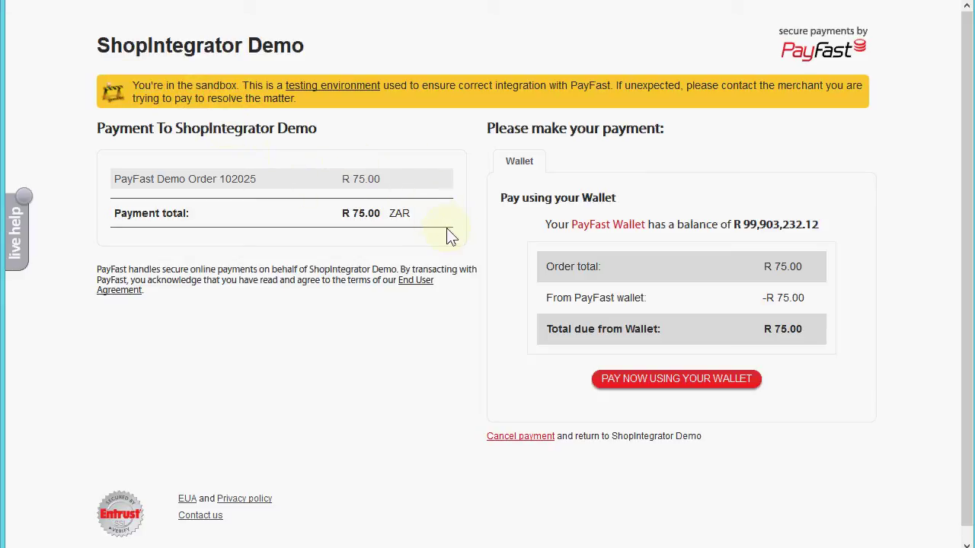
pyautogui.click(683, 383)
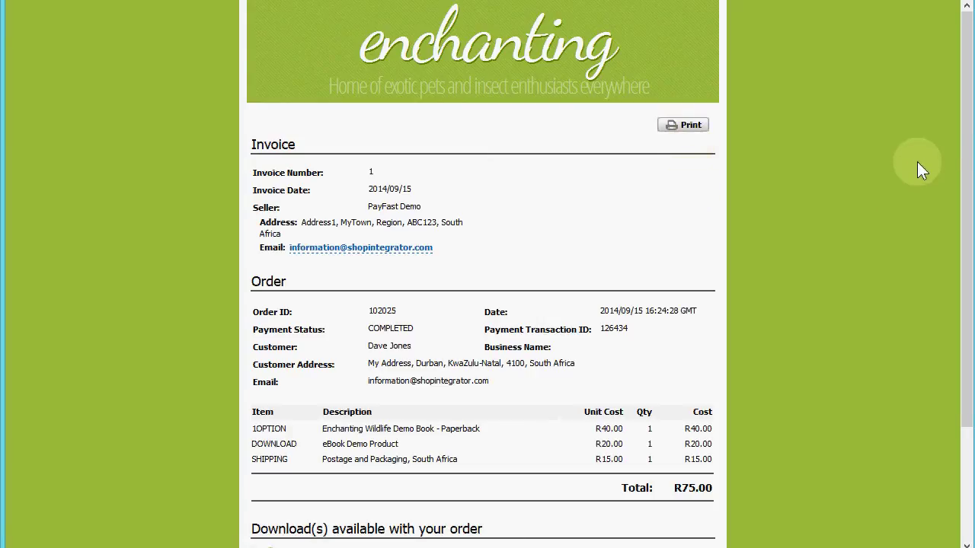
# - Scroll through the completed invoice for order 102025 down to the Download(s) section
pyautogui.moveTo(964, 137); pyautogui.dragTo(968, 233)
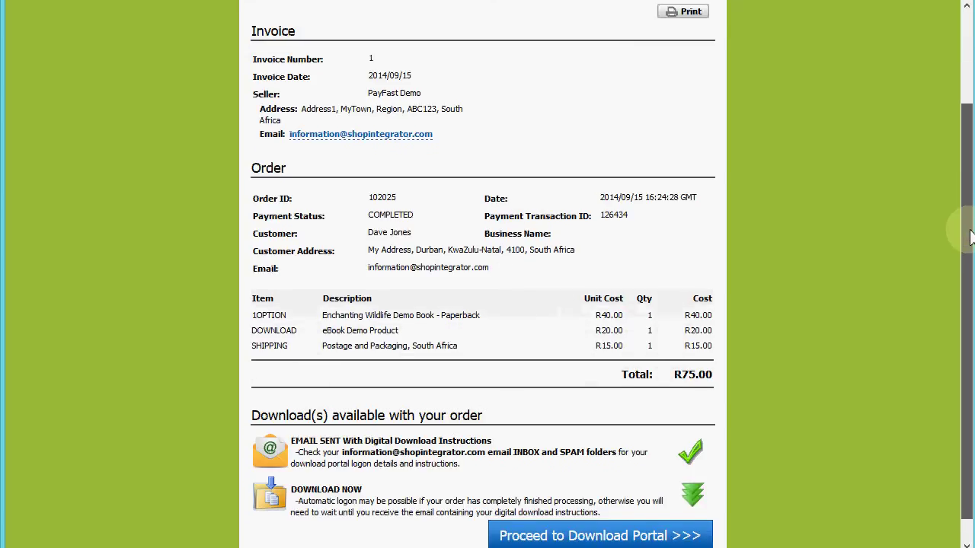
pyautogui.doubleClick(326, 331)
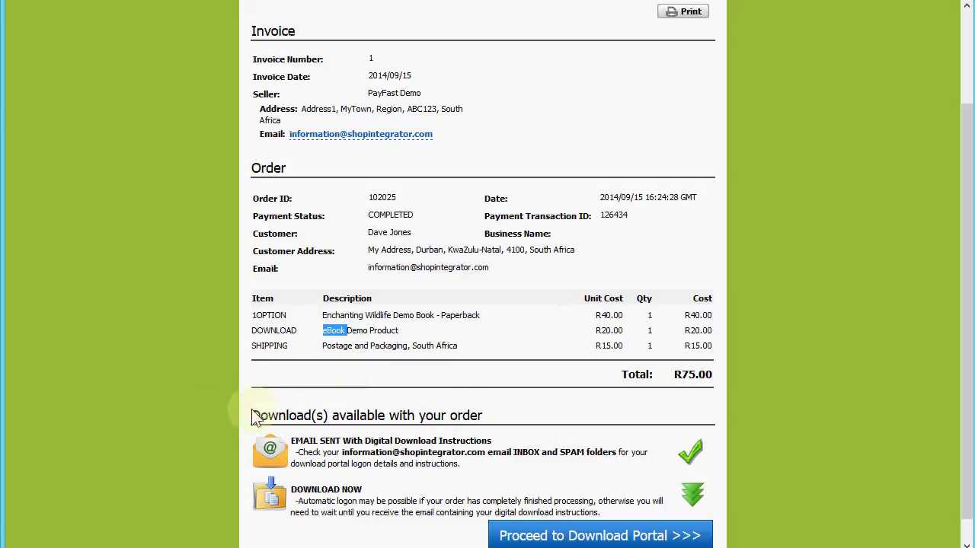
pyautogui.moveTo(957, 392); pyautogui.dragTo(960, 413)
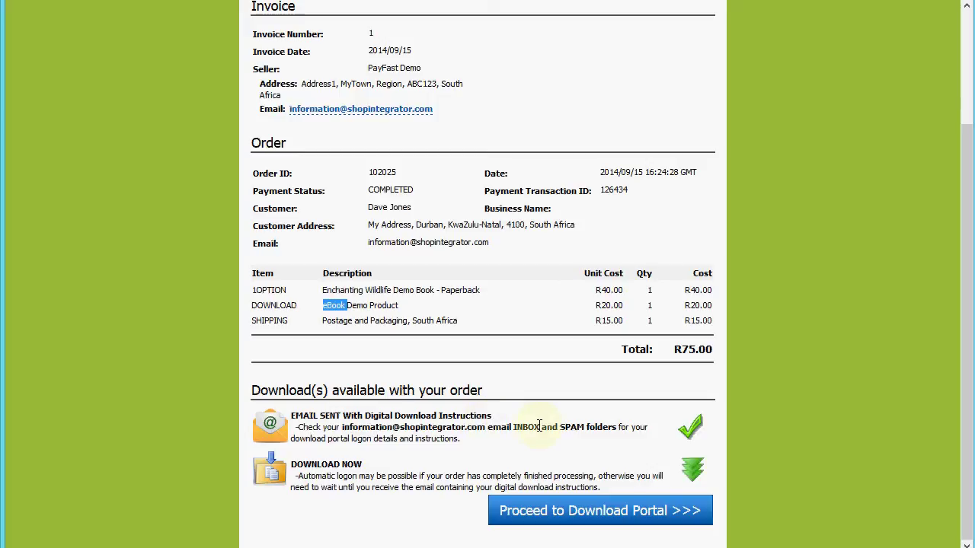
# - Open the download portal and download Sample_ebook.pdf, opening it with Adobe Reader
pyautogui.click(618, 518)
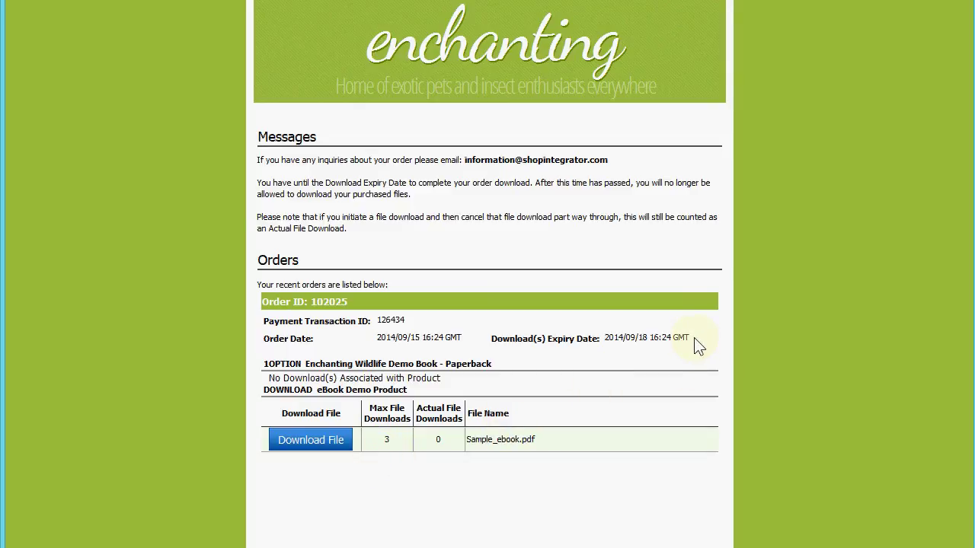
pyautogui.click(318, 444)
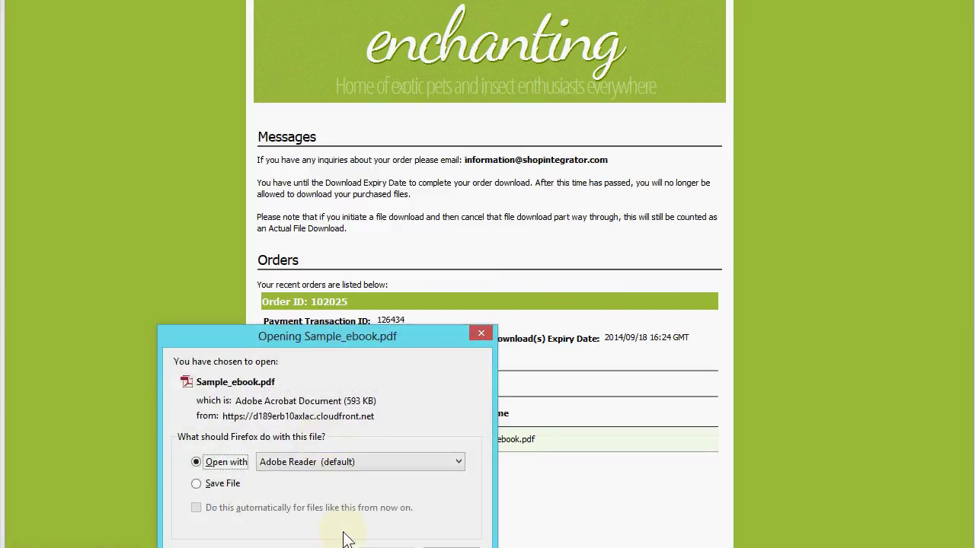
# - Open Sample_ebook PDF in Adobe Reader, enlarge the window and zoom out to the full page
pyautogui.click(386, 545)
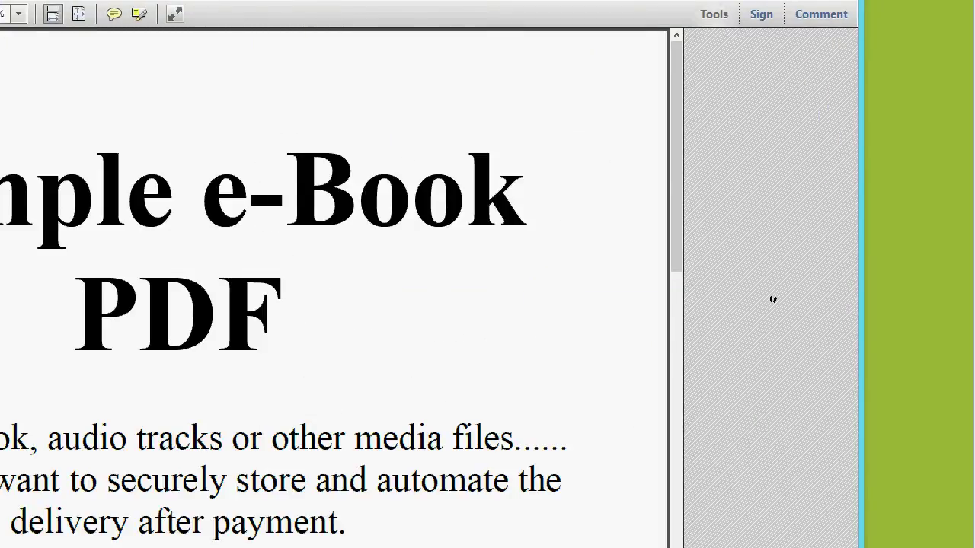
pyautogui.moveTo(15, 67); pyautogui.dragTo(94, 70)
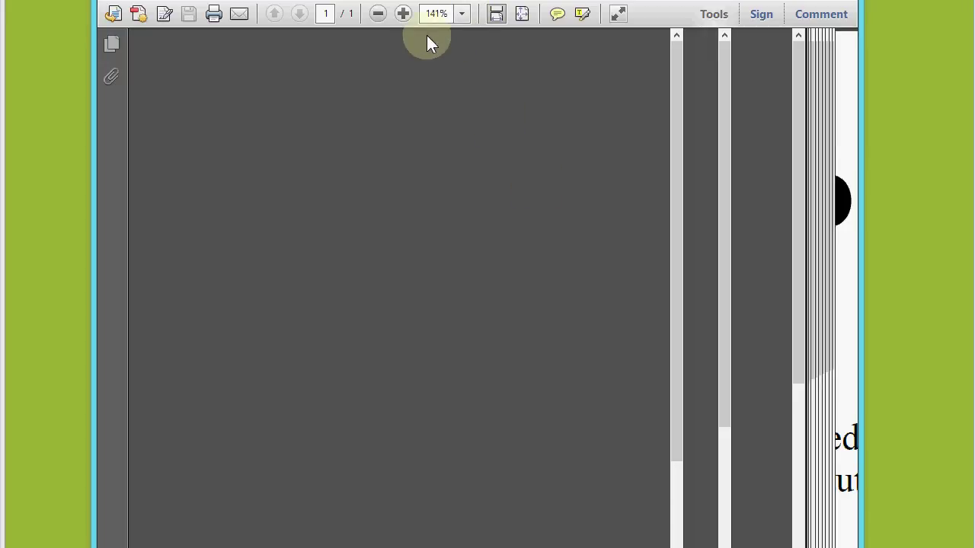
pyautogui.click(378, 14)
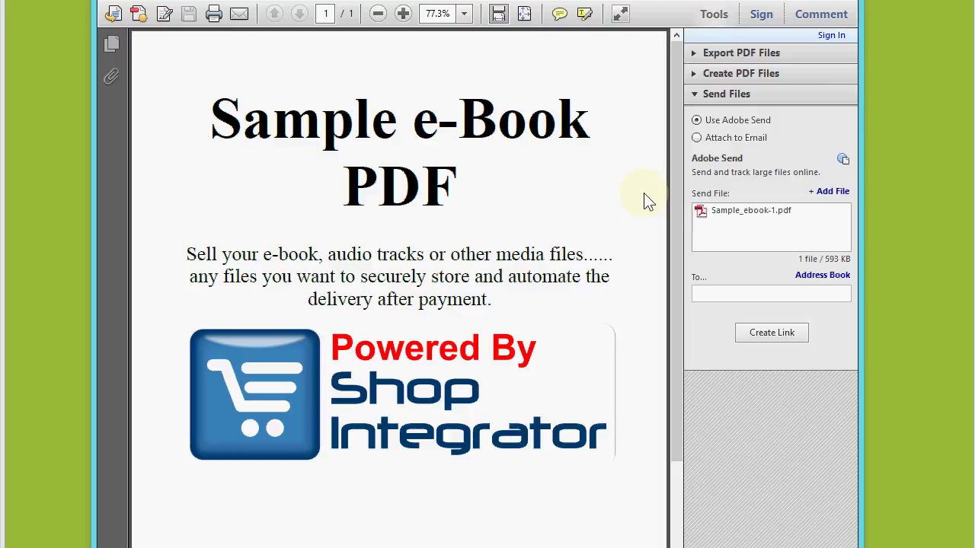
# - Go back to the orders page, now showing 1 of 3 downloads of Sample_ebook.pdf
pyautogui.click(899, 159)
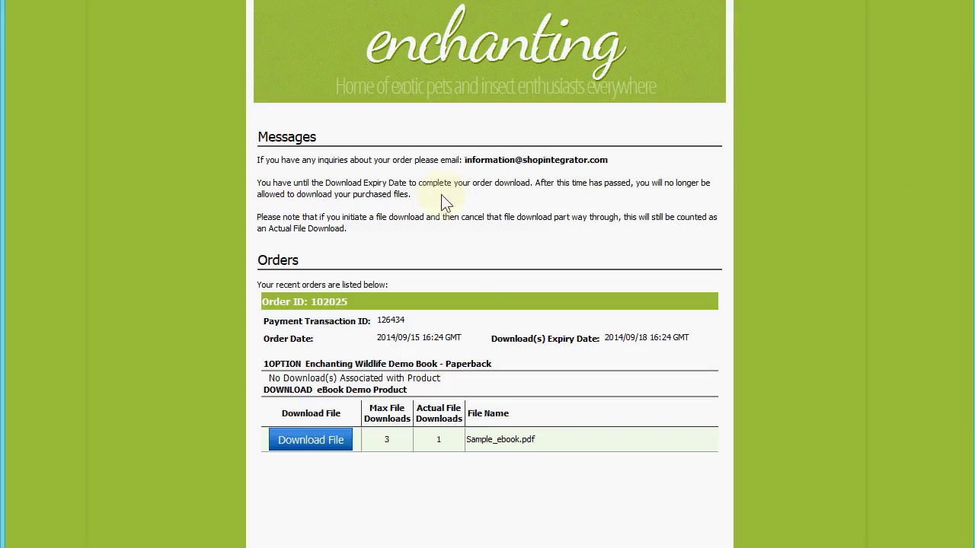